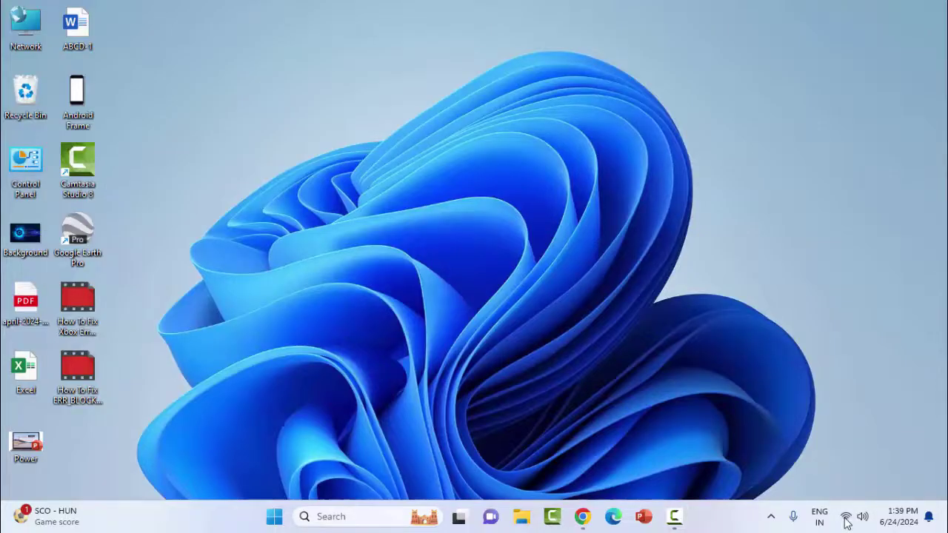
Step: Show the available Wi-Fi networks, then dismiss the list back to the desktop
click(847, 522)
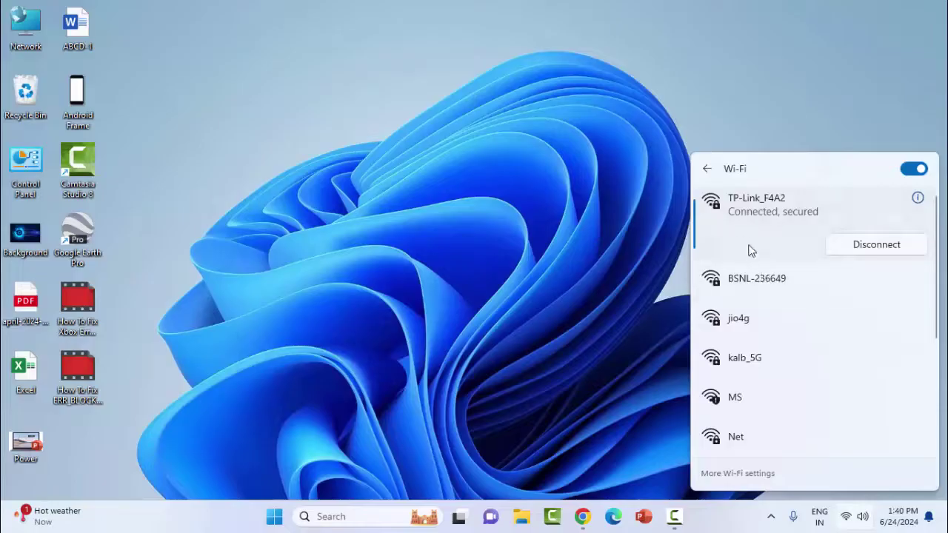
click(594, 310)
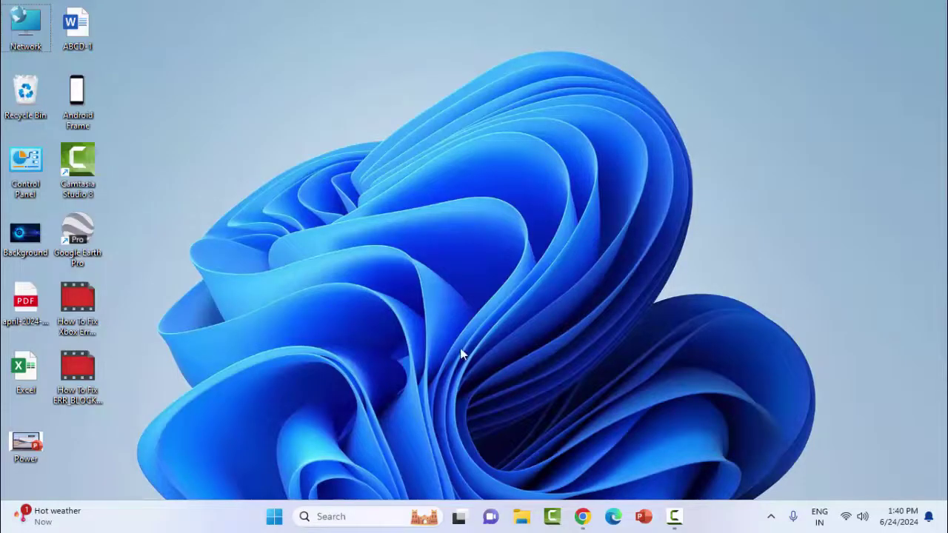
click(272, 518)
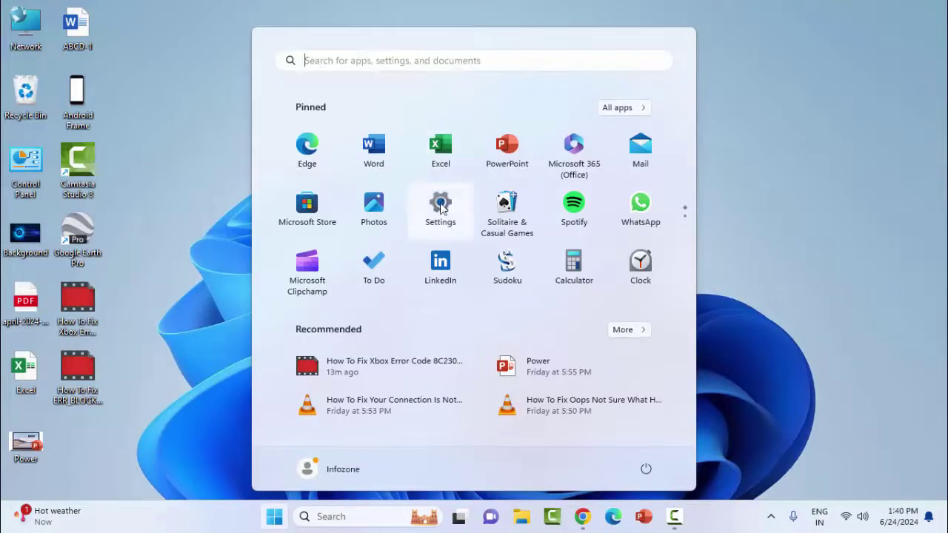
key(super+i)
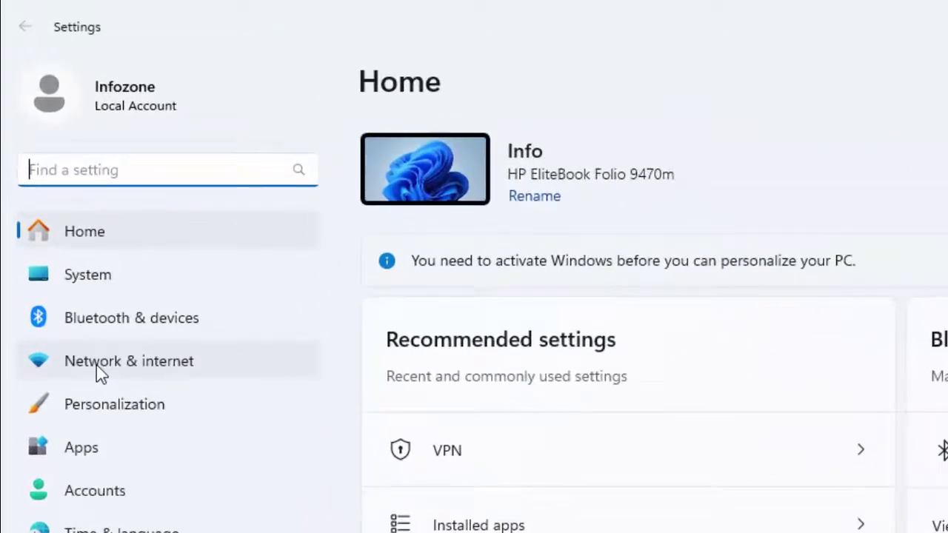
click(153, 374)
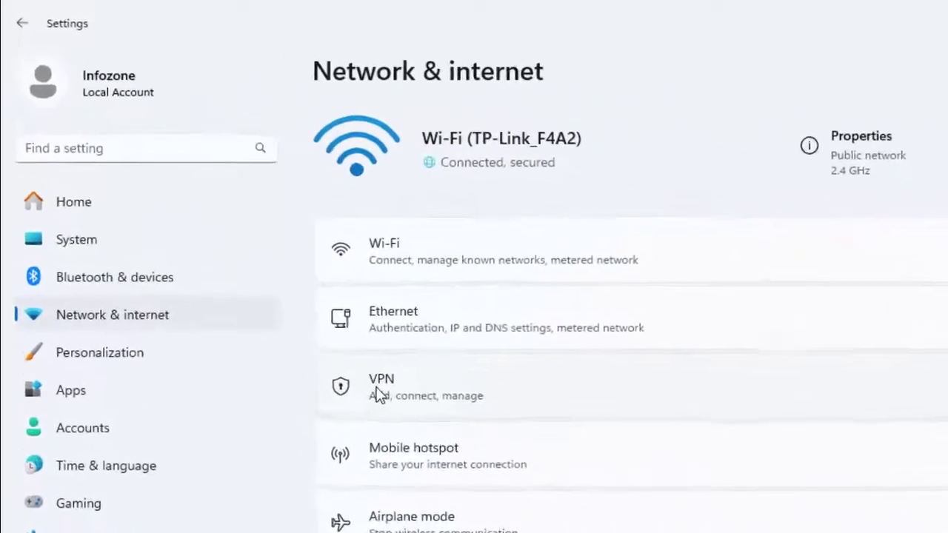
click(400, 414)
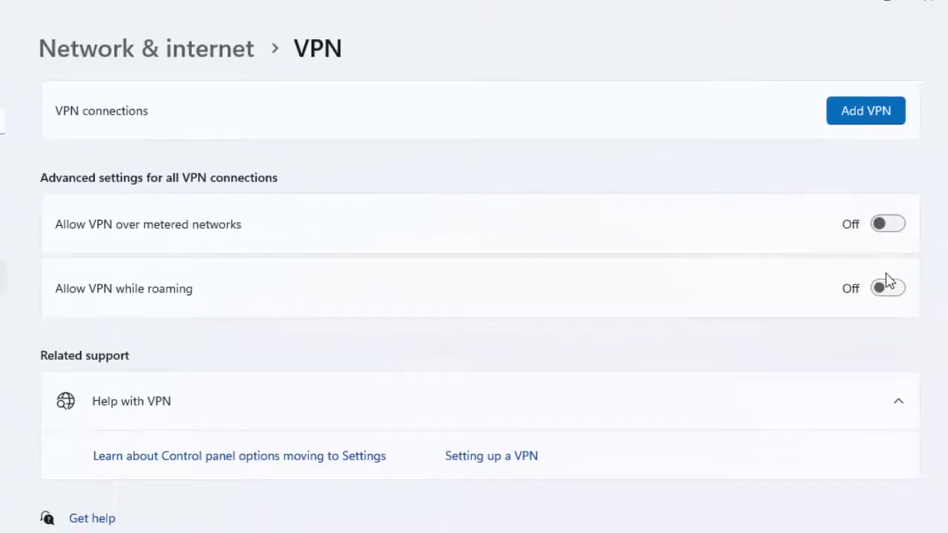
click(883, 225)
click(883, 225)
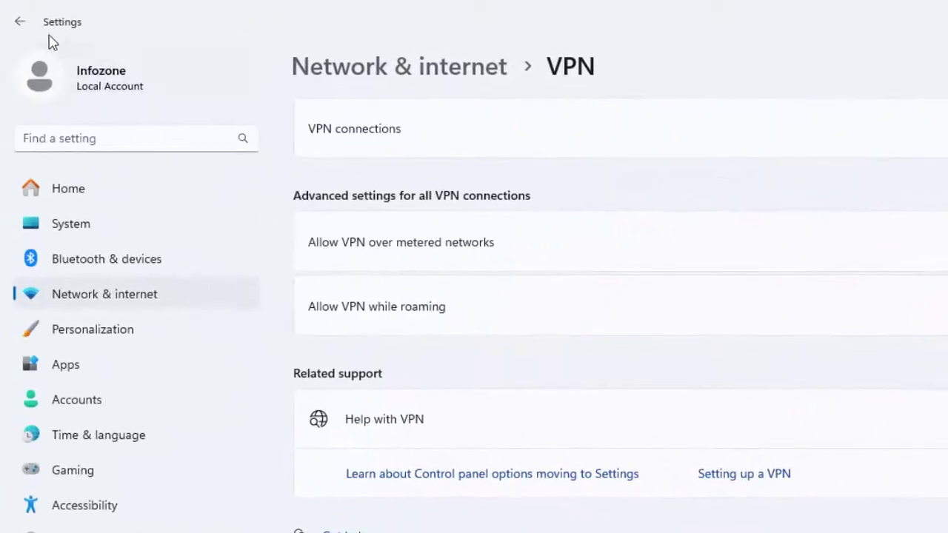
click(22, 23)
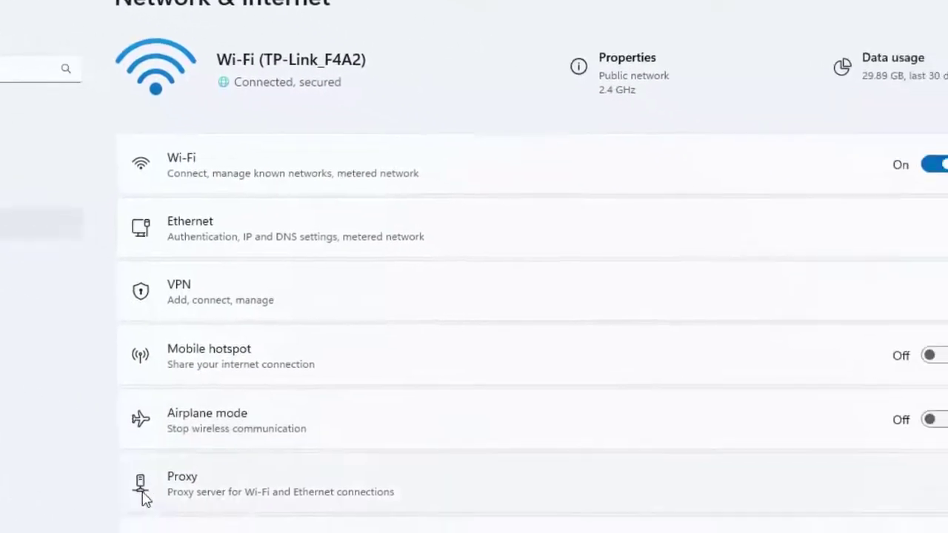
click(172, 480)
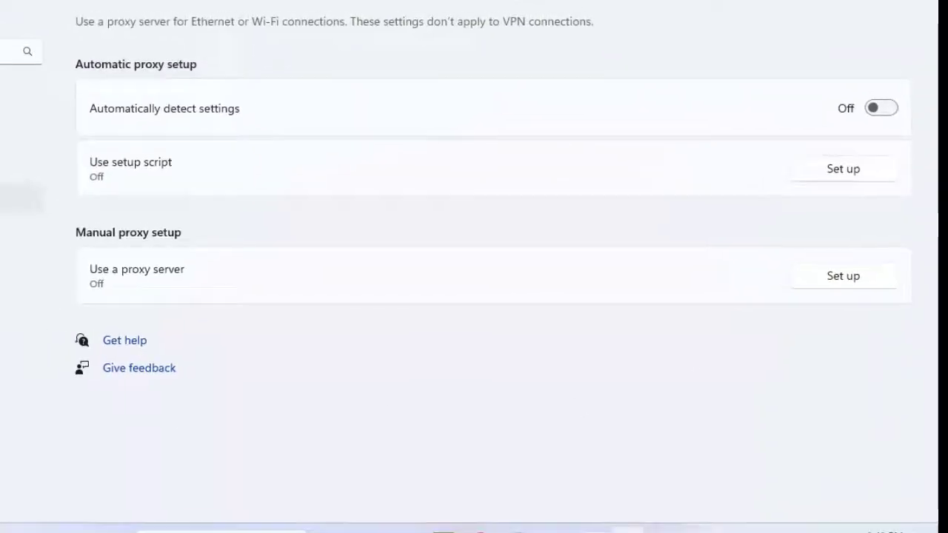
click(922, 20)
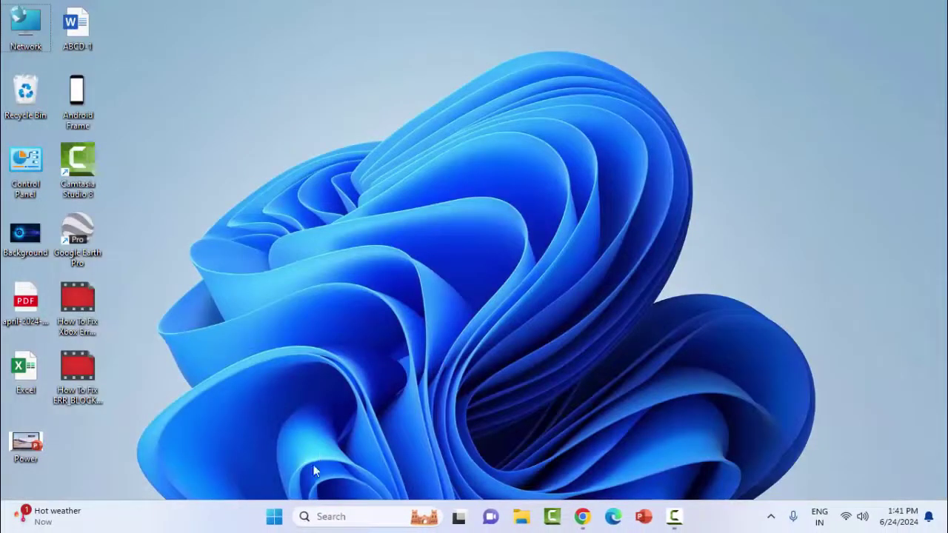
Step: Launch Windows Security from a Start search for 'wind' and go to Virus & threat protection
click(274, 517)
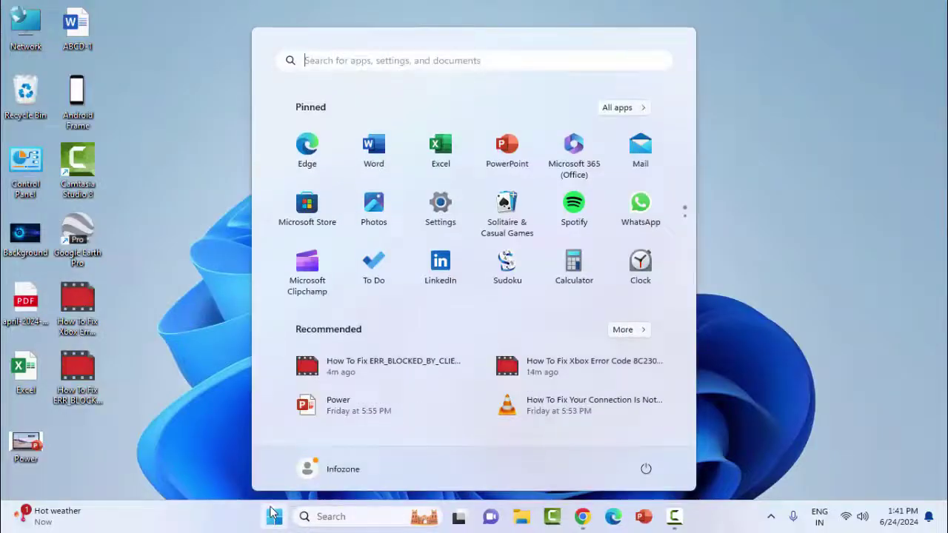
text(wind)
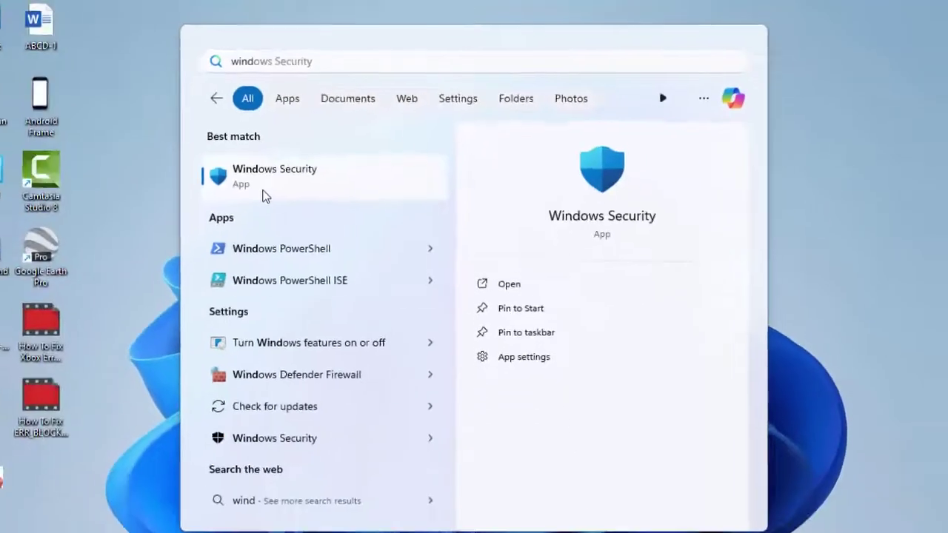
click(265, 196)
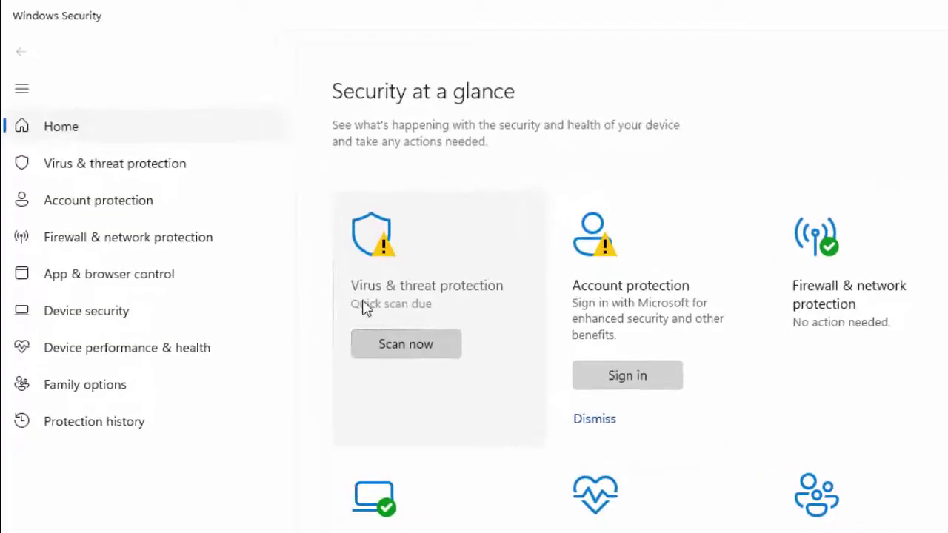
click(452, 302)
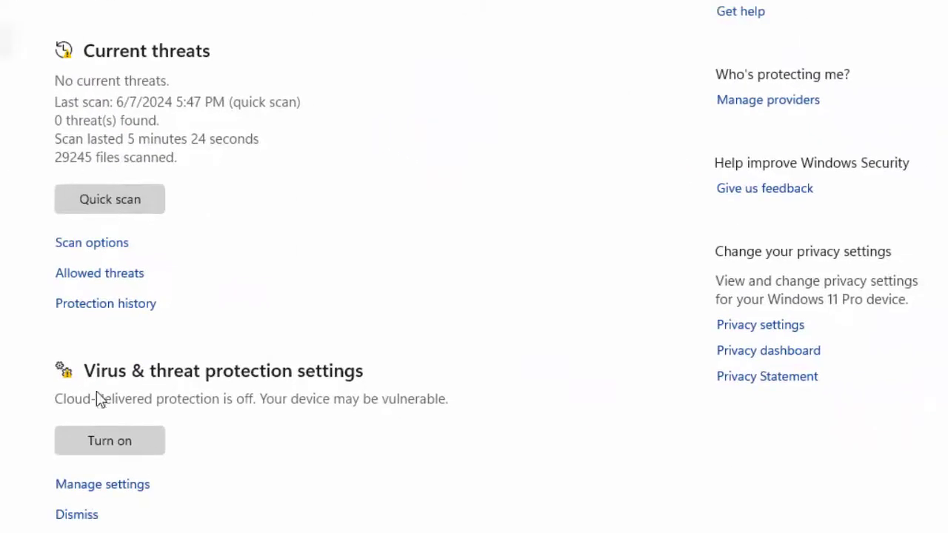
Step: Turn Real-time protection Off in the protection settings, then close Windows Security
click(128, 493)
scroll(185, 444, up, 2)
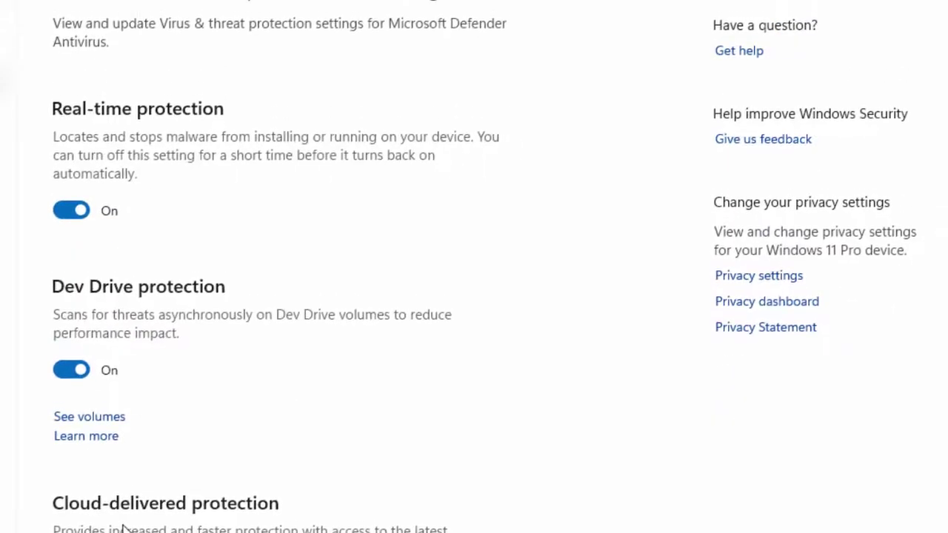
scroll(245, 296, down, 10)
scroll(245, 296, up, 10)
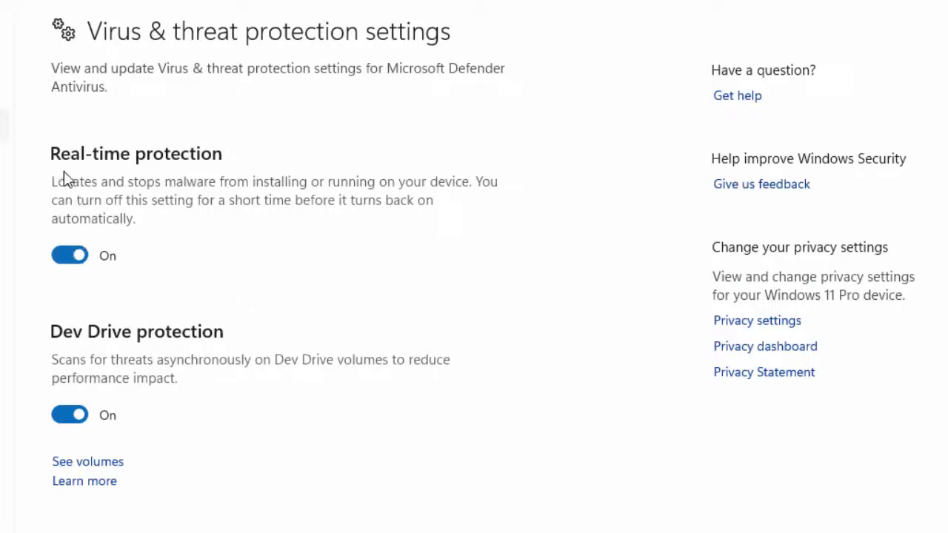
click(78, 254)
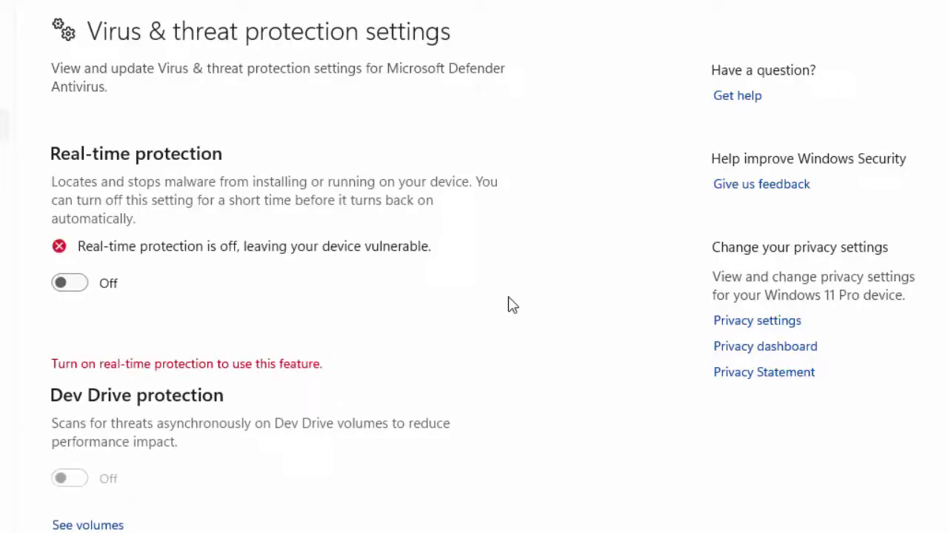
scroll(519, 303, down, 10)
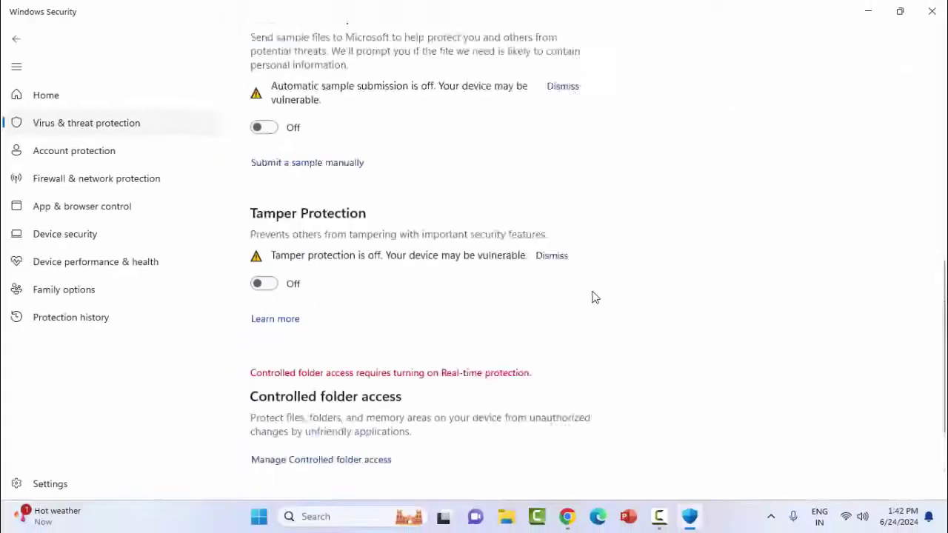
scroll(592, 297, up, 10)
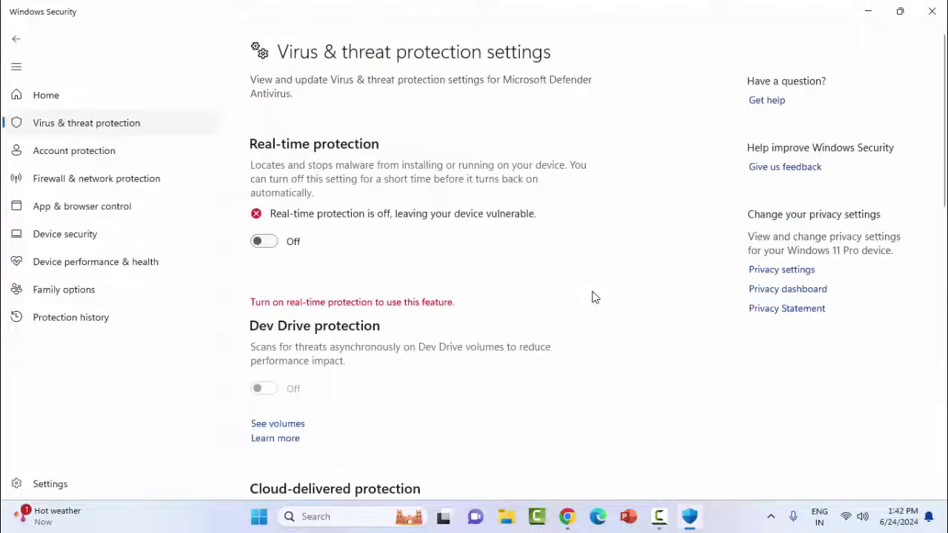
click(930, 12)
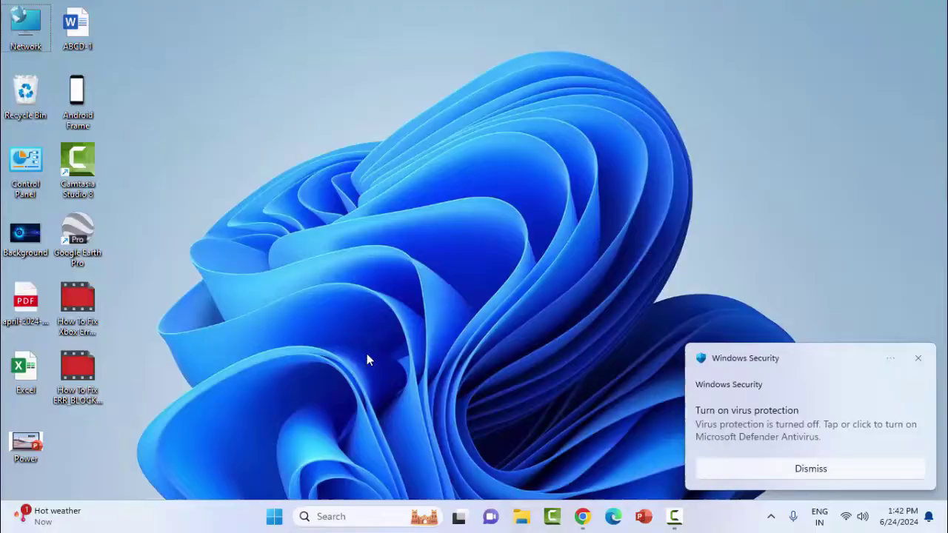
Step: Search Start for 'com' and run Command Prompt as administrator
click(274, 518)
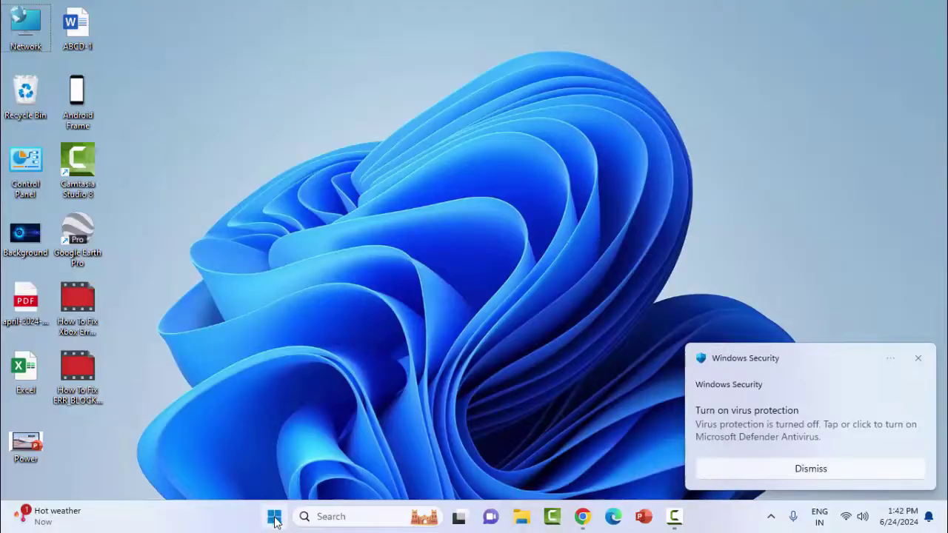
text(con)
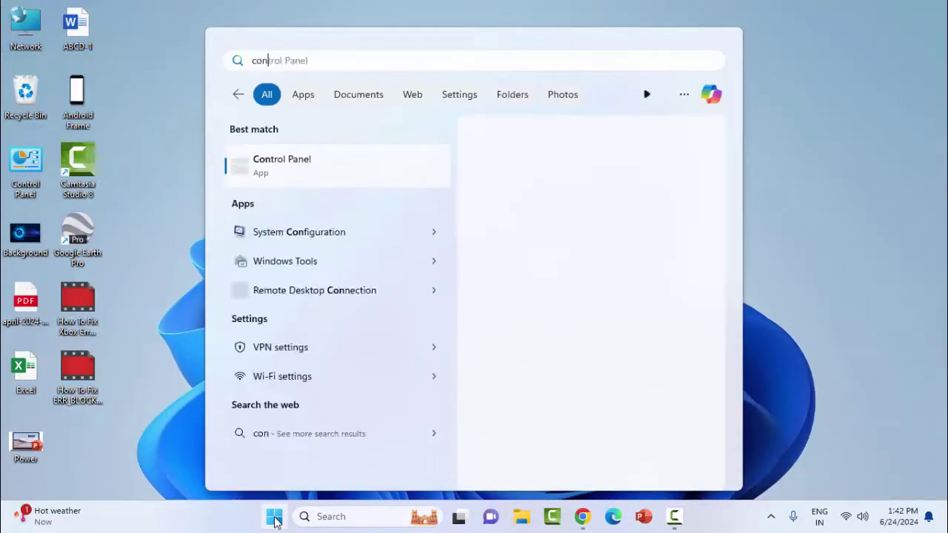
key(BackSpace)
text(m)
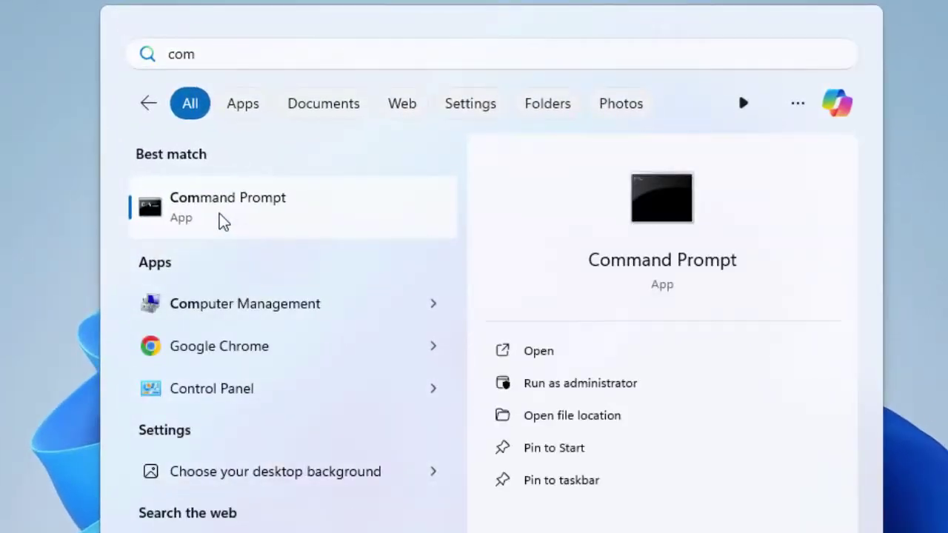
right_click(220, 217)
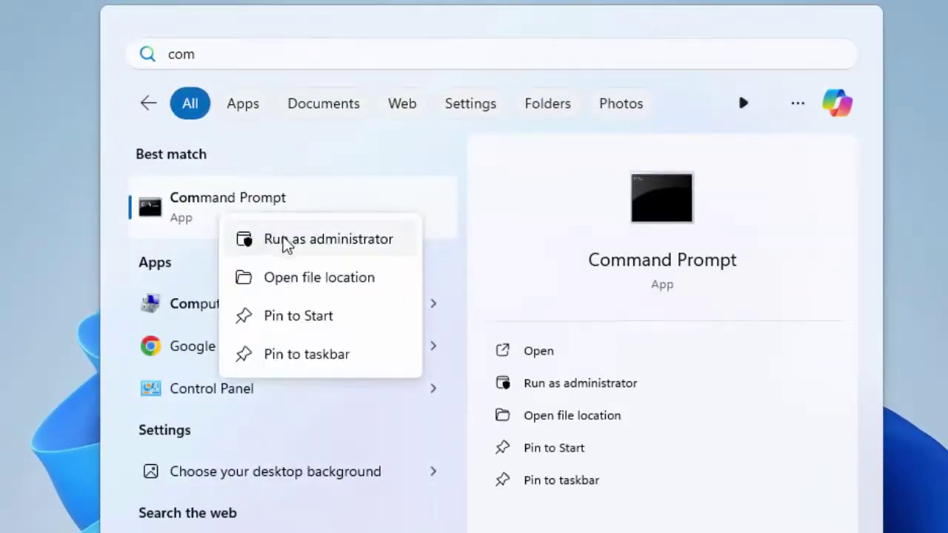
click(326, 239)
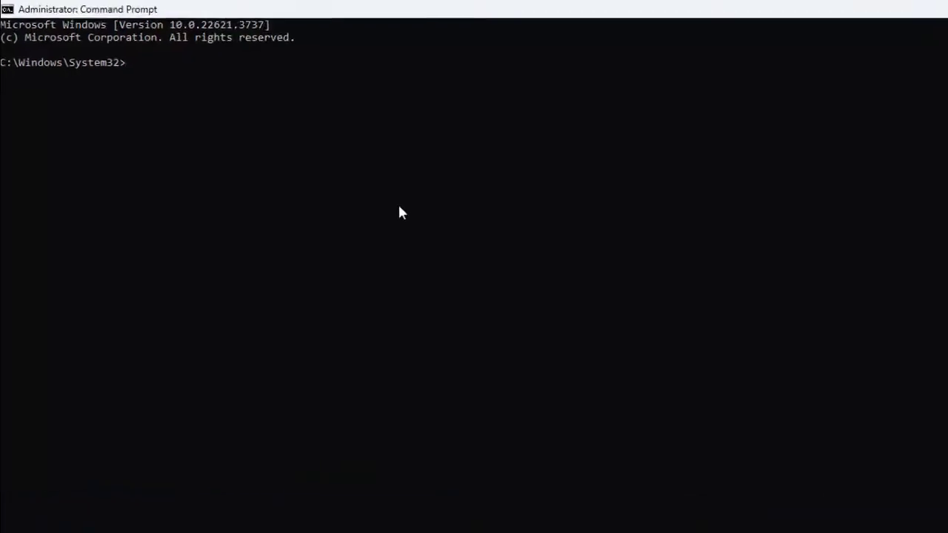
Step: Run ipconfig /release, ipconfig /flushdns and ipconfig /renew so Wi-Fi gets 192.168.1.101
text(ipcon)
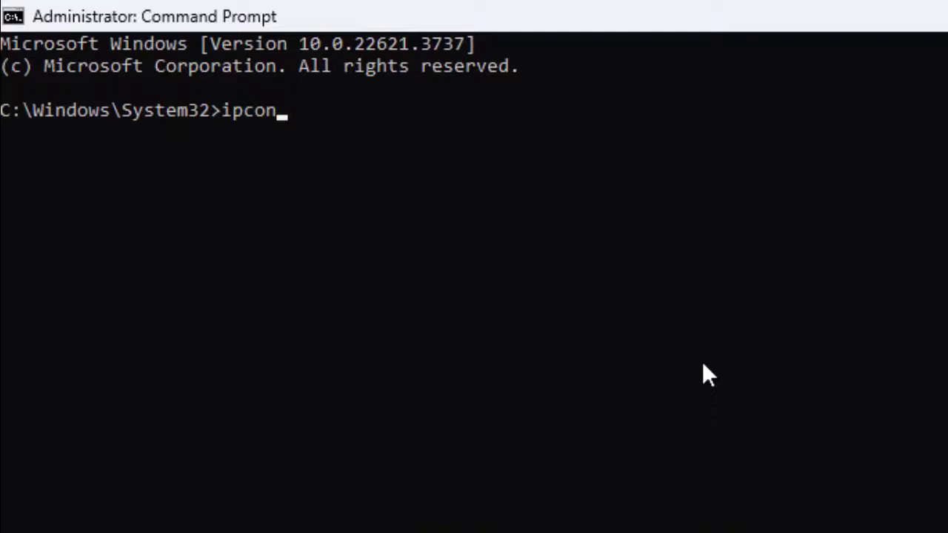
text(fig /)
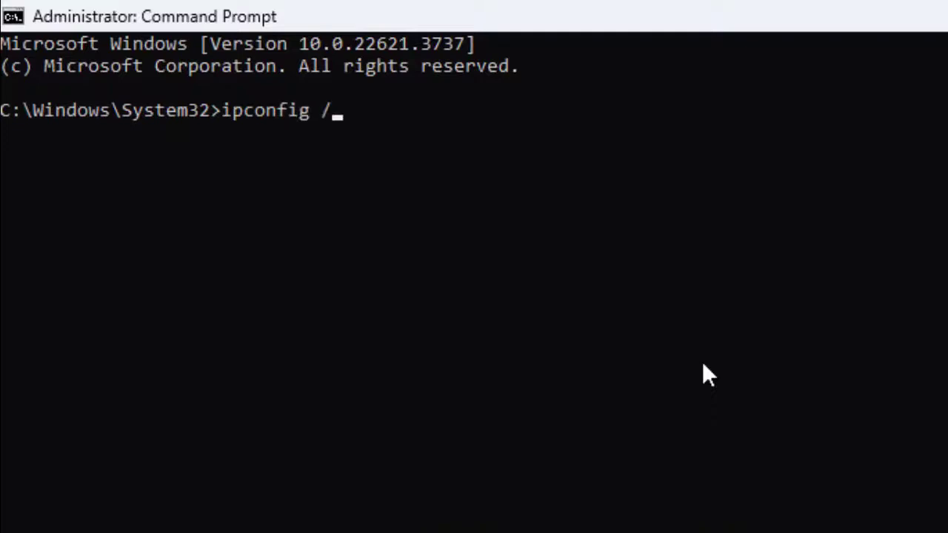
text(release)
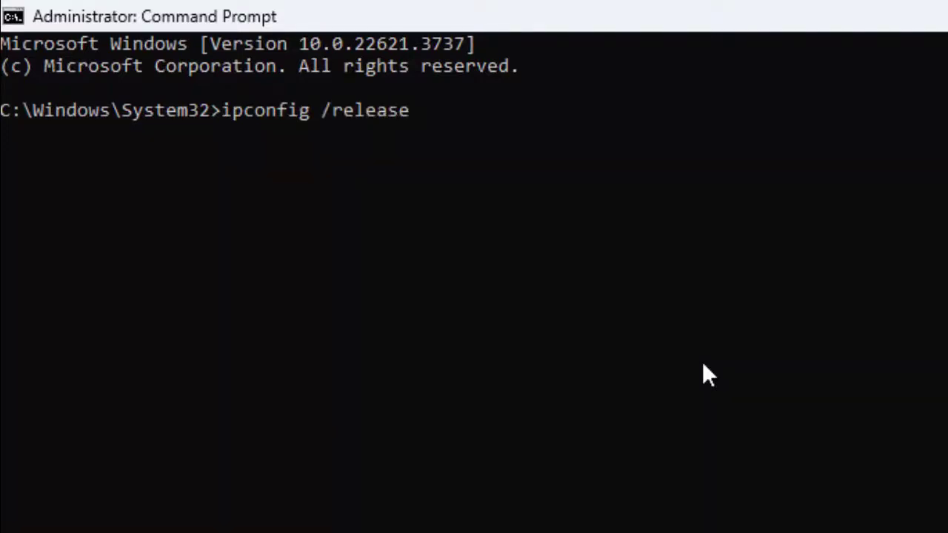
key(Return)
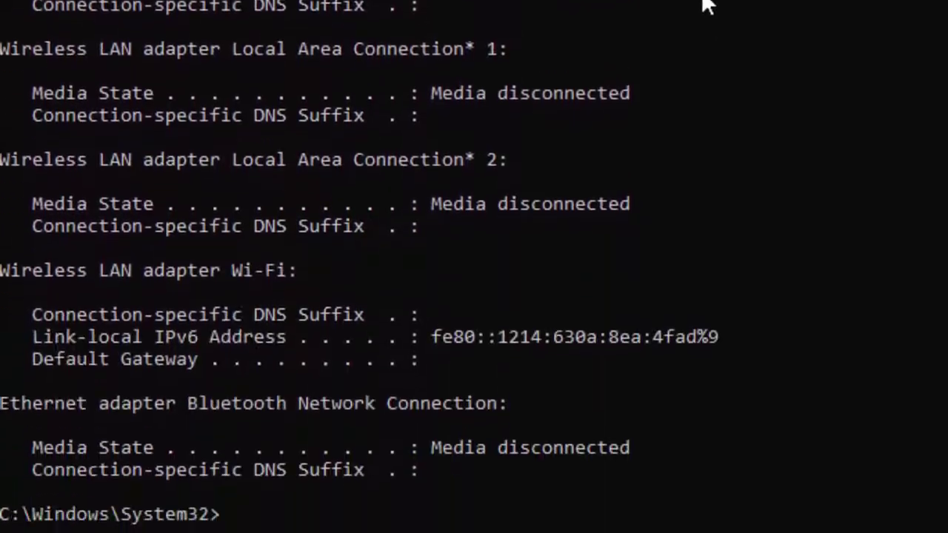
text(i)
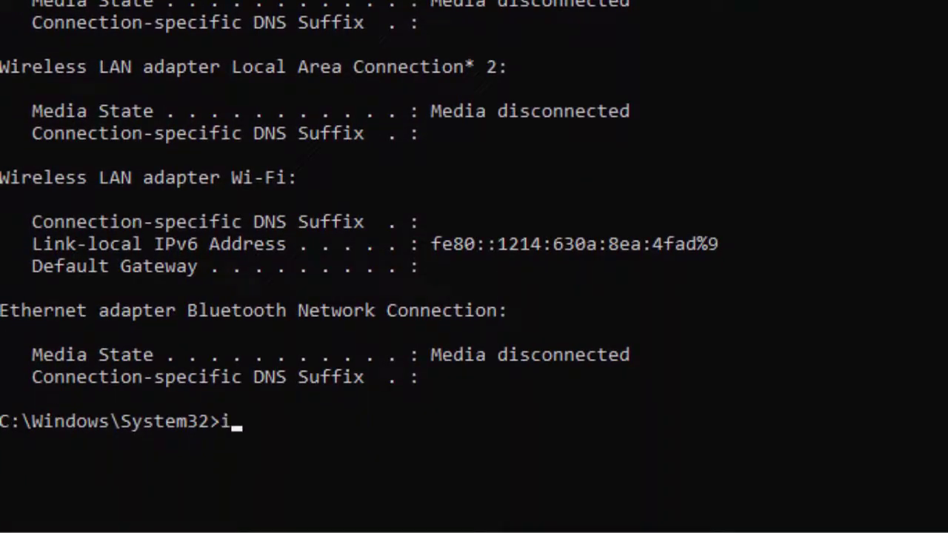
text(pconfig /)
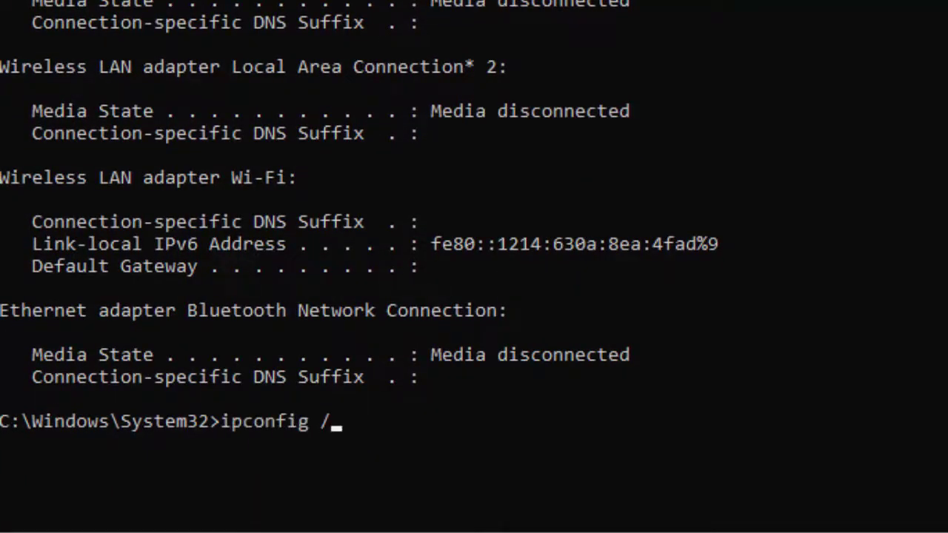
text(flushdns)
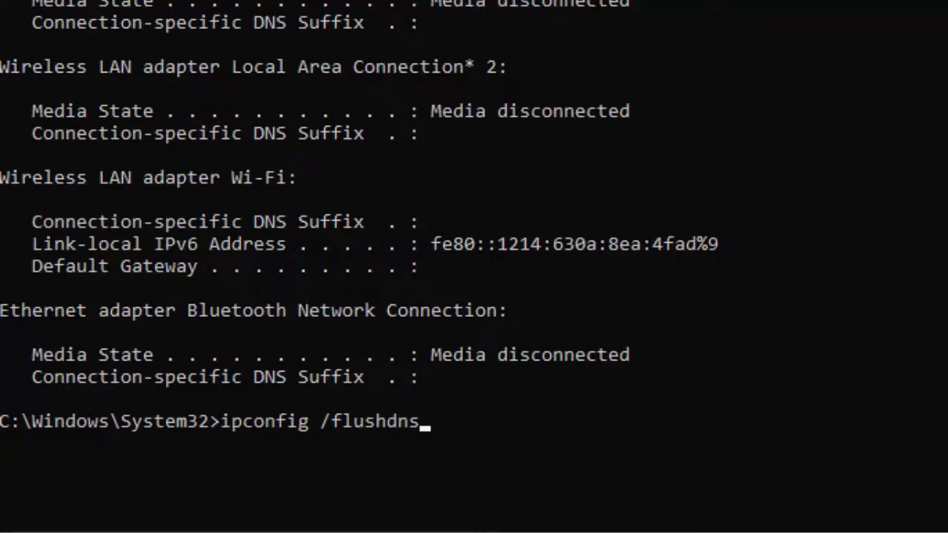
key(Return)
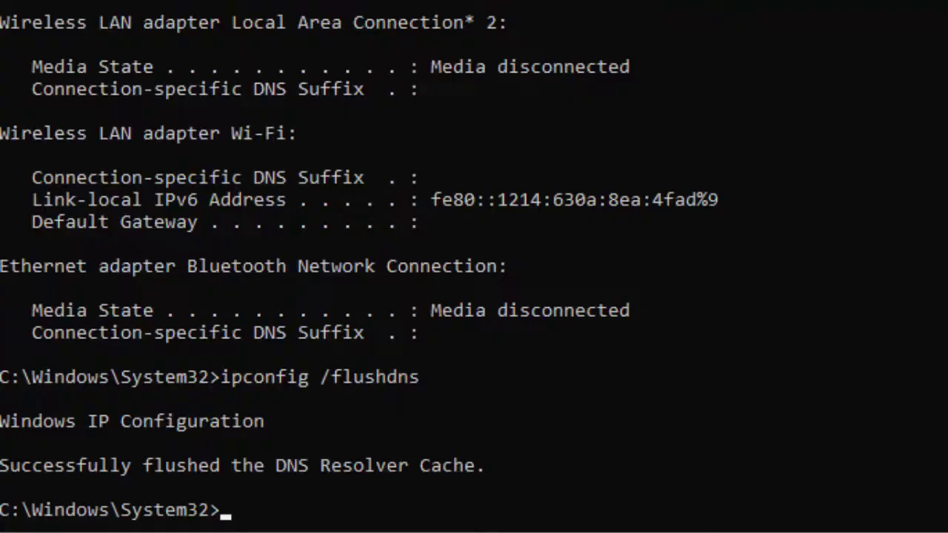
text(ipconfig)
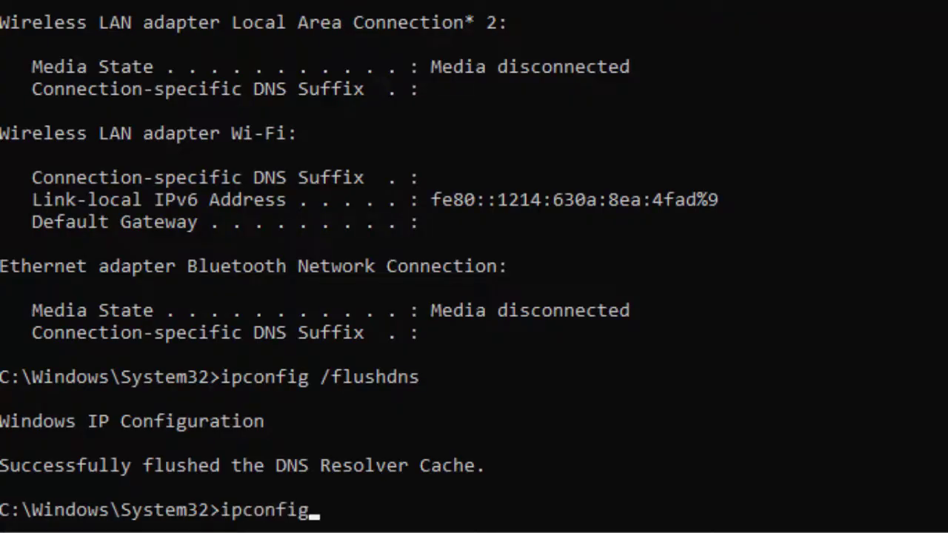
text( /renew)
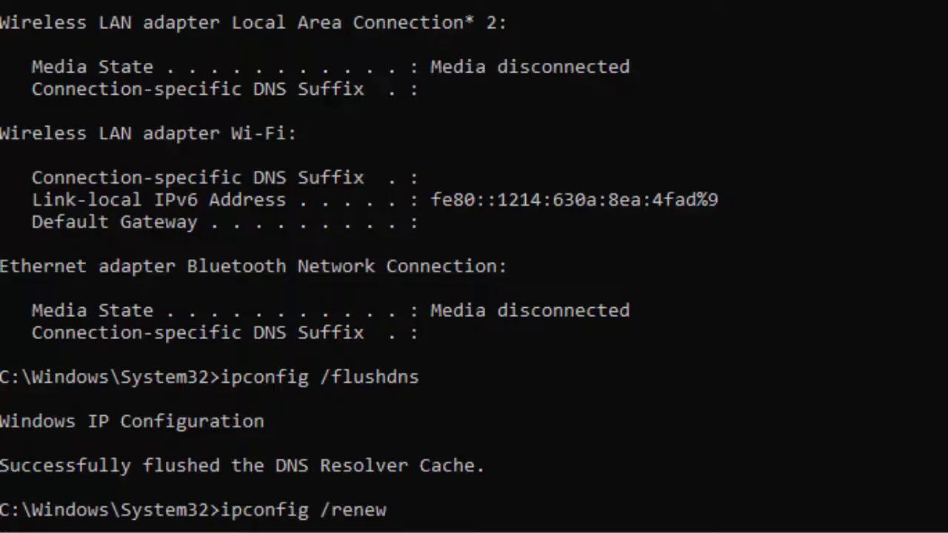
key(Return)
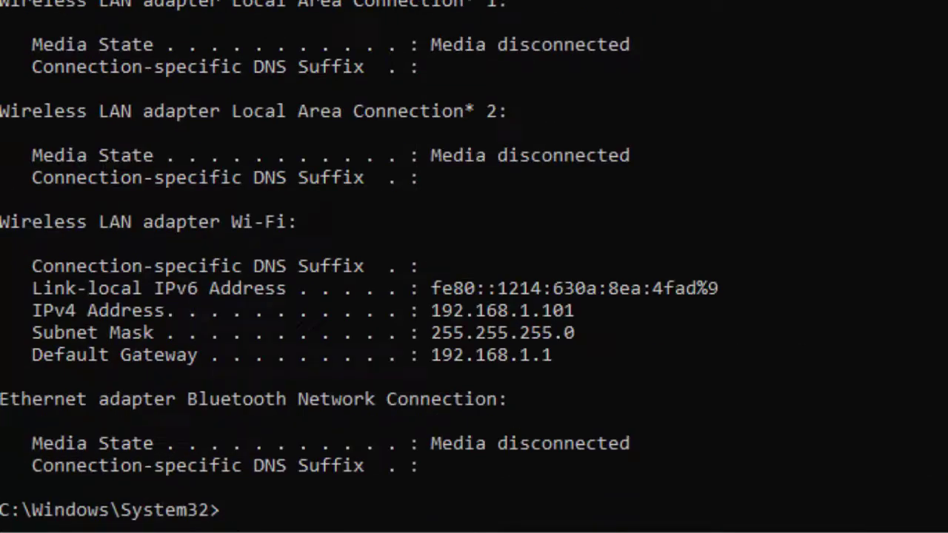
Step: Run 'netsh int ip reset' and 'netsh winsock reset', then close the console
text(netsh int)
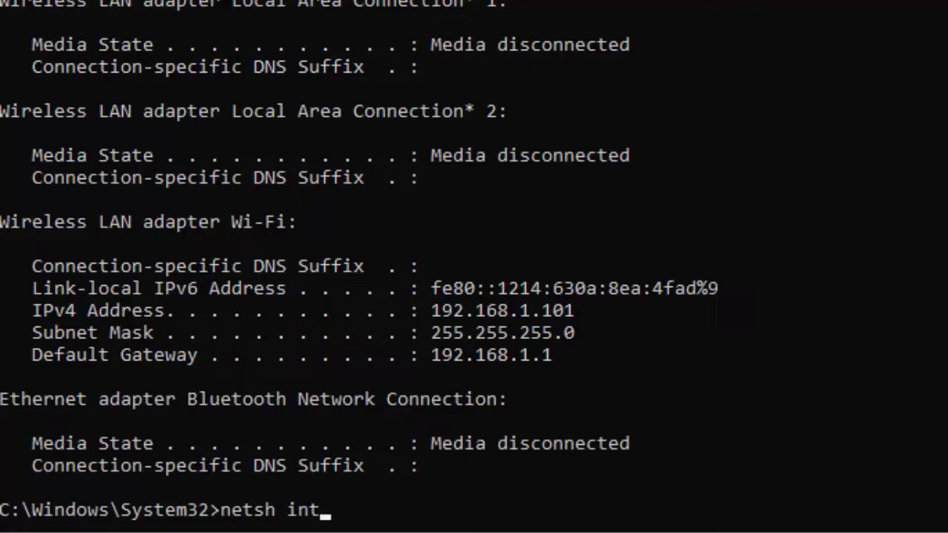
text( ip reset)
key(Return)
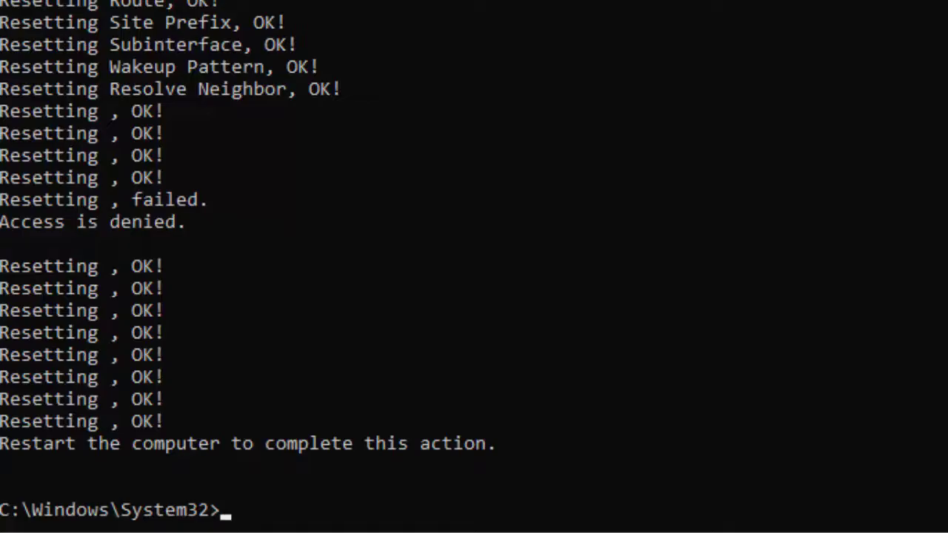
text(netsh winsoc)
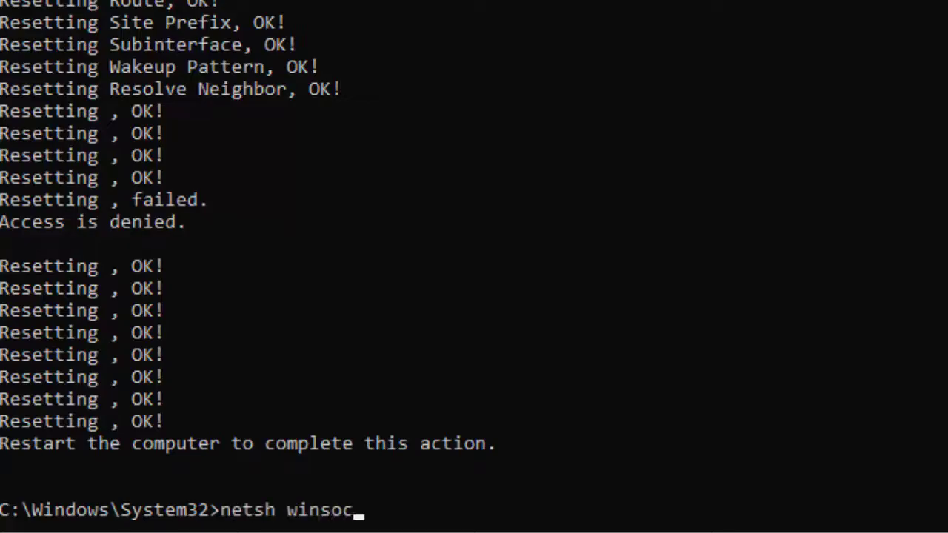
text(k reset)
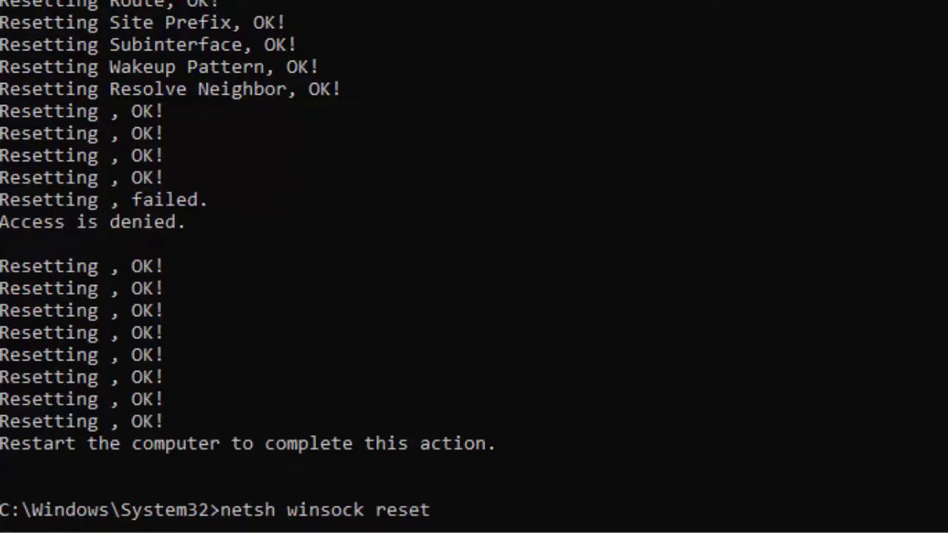
key(Return)
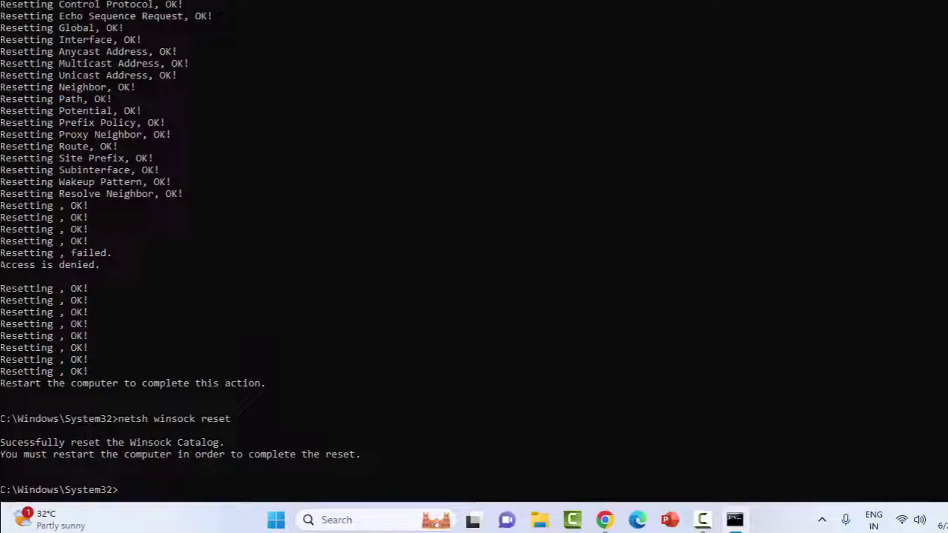
click(931, 9)
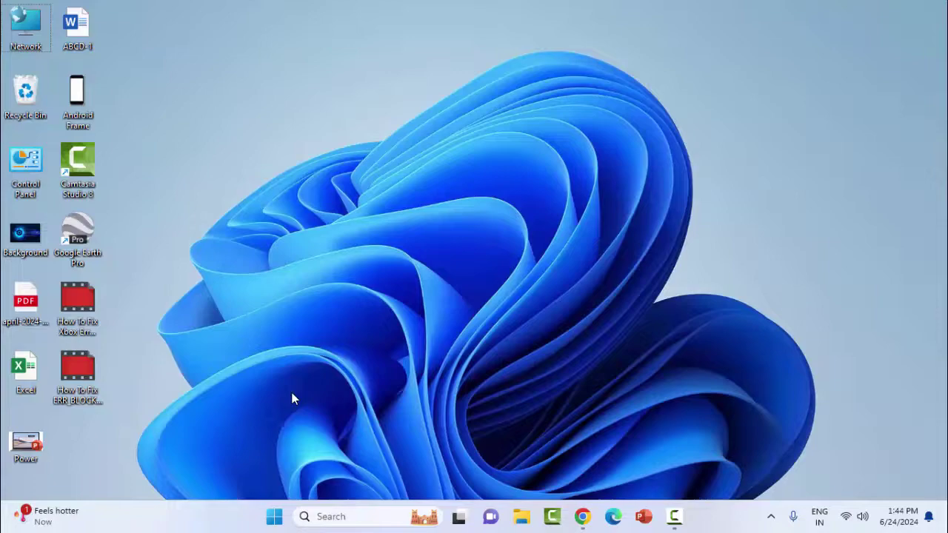
click(274, 518)
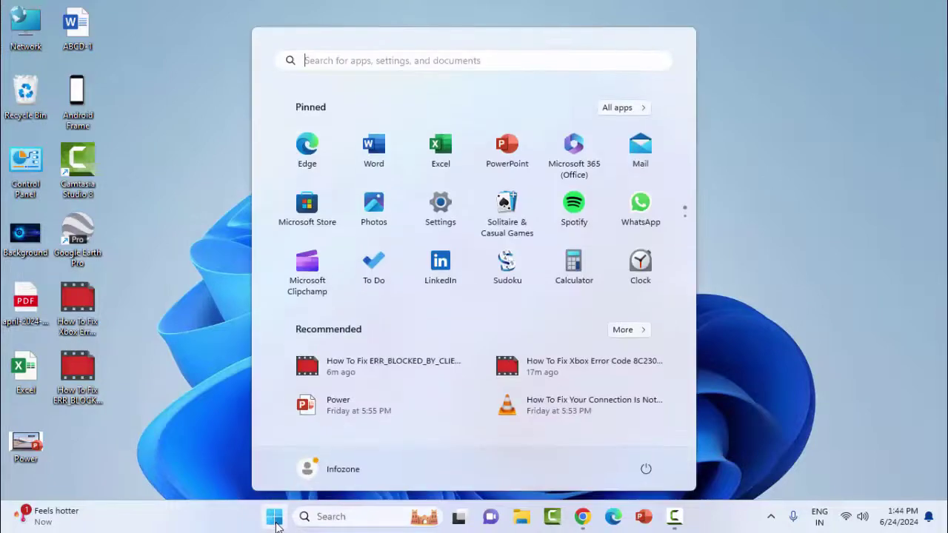
text(co)
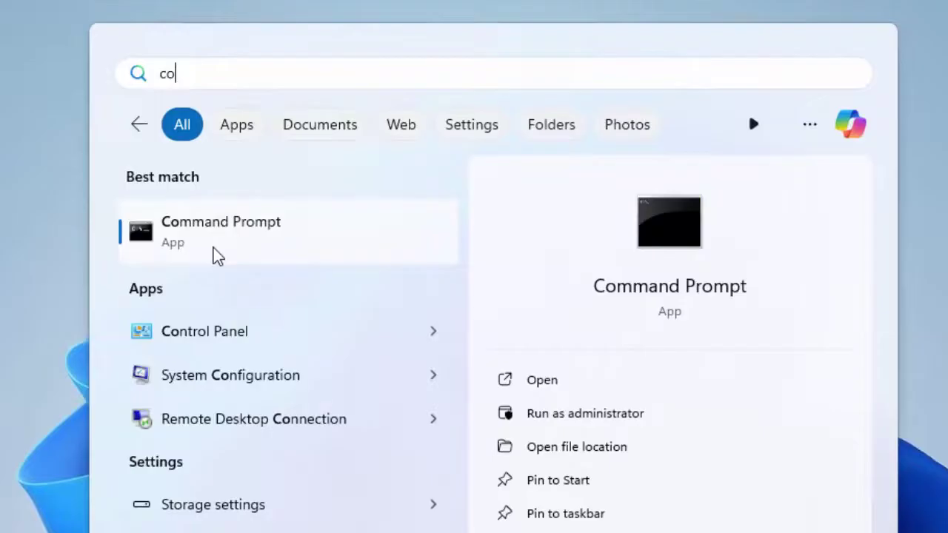
right_click(216, 254)
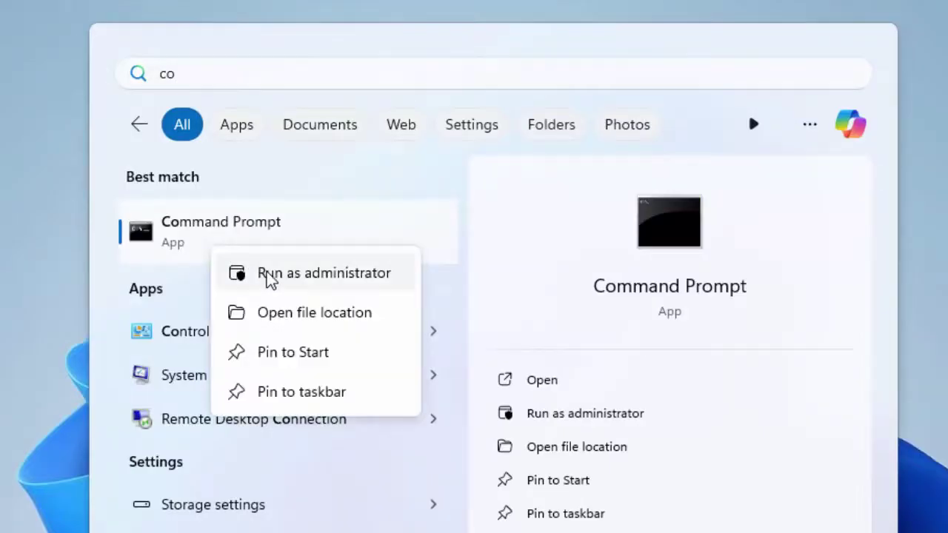
click(39, 278)
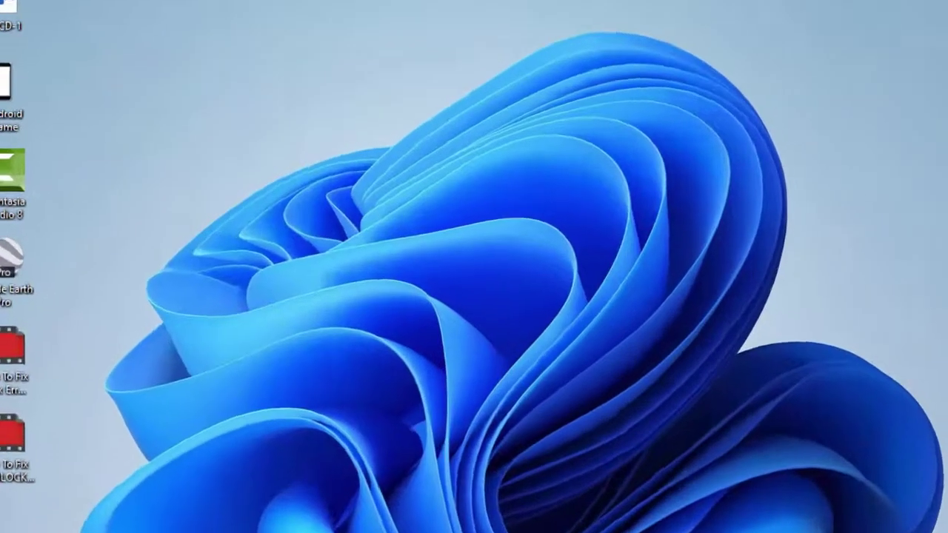
Step: From the Start right-click menu, open Device Manager and choose Update driver for Intel(R) HD Graphics 4000
right_click(275, 519)
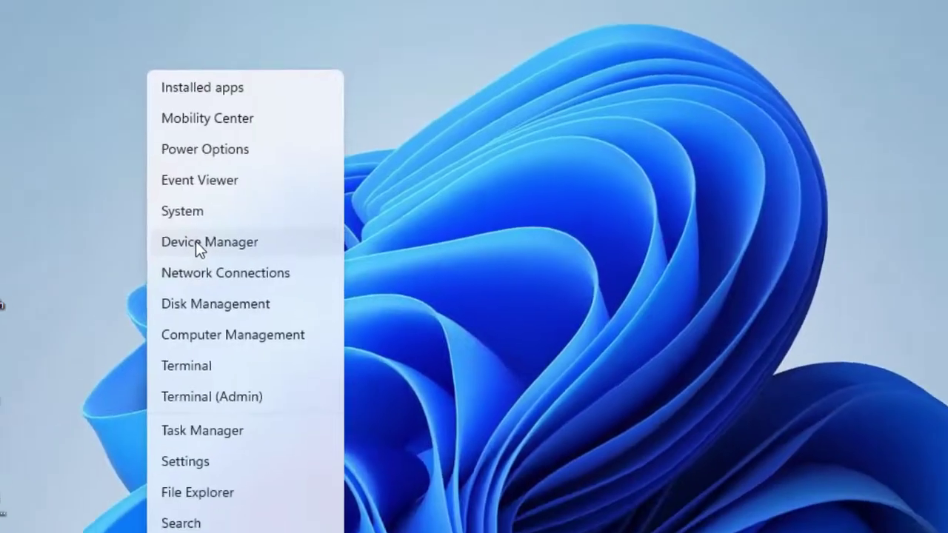
click(178, 259)
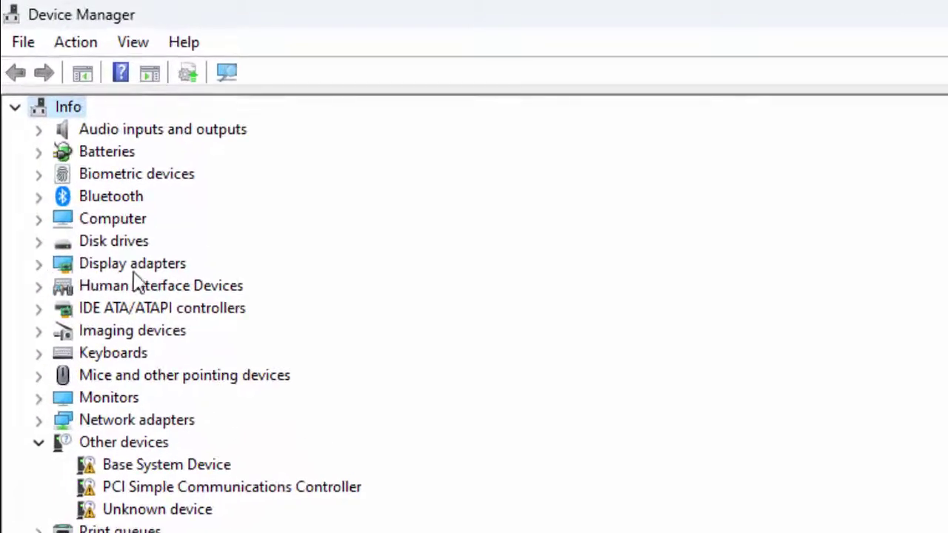
click(41, 265)
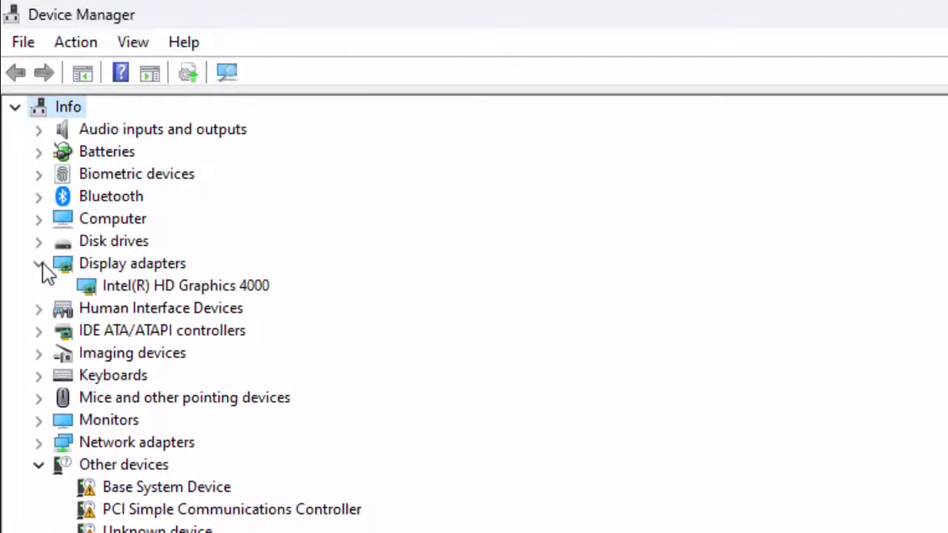
right_click(155, 293)
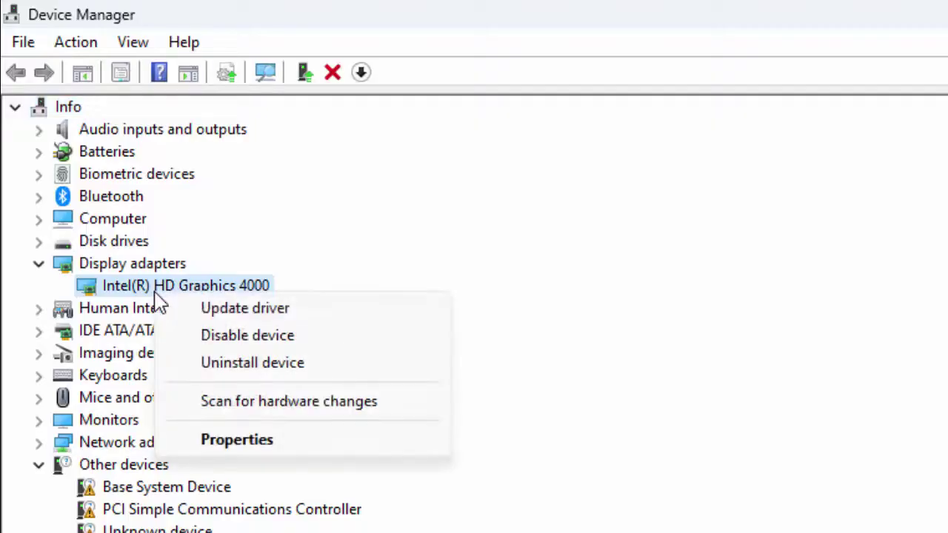
click(222, 308)
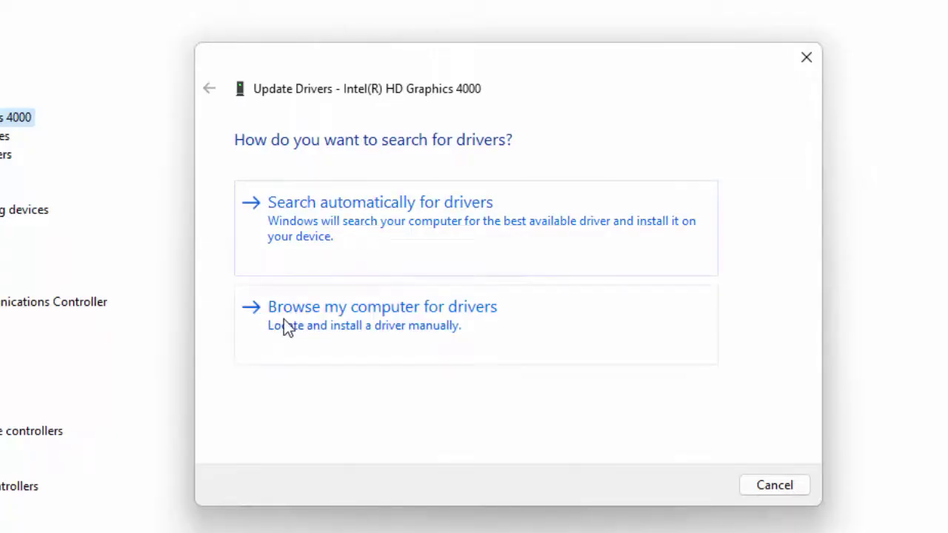
Step: Browse to the local compatible-driver list, select Intel(R) HD Graphics 4000, then cancel the update
click(424, 323)
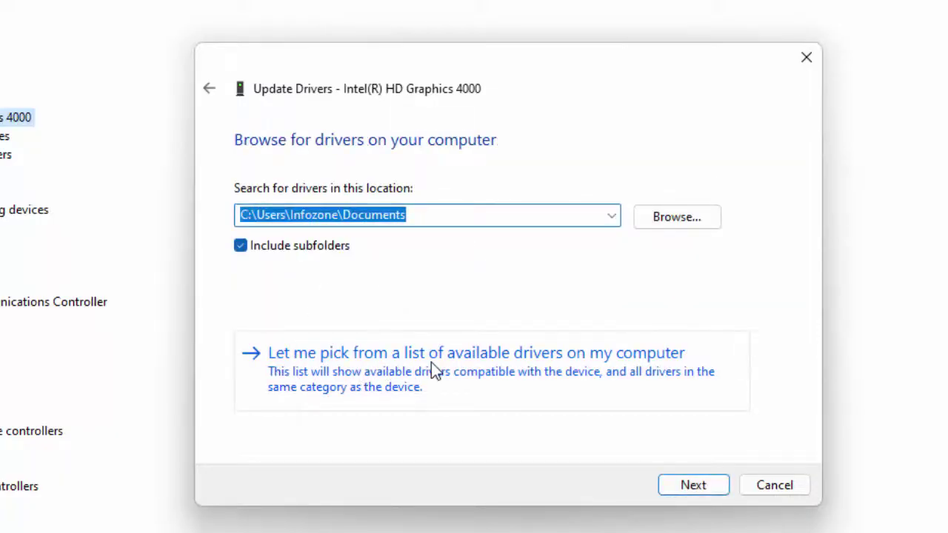
click(602, 364)
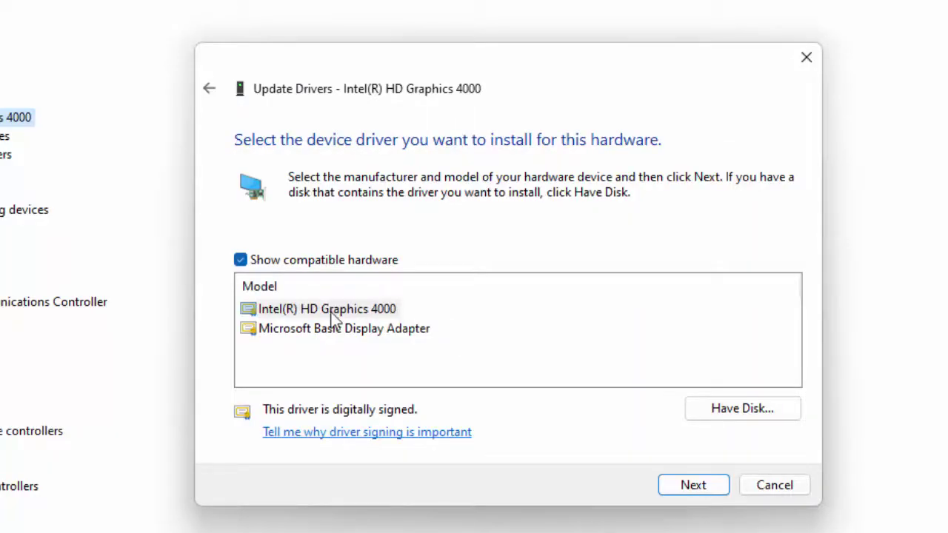
click(333, 311)
click(746, 488)
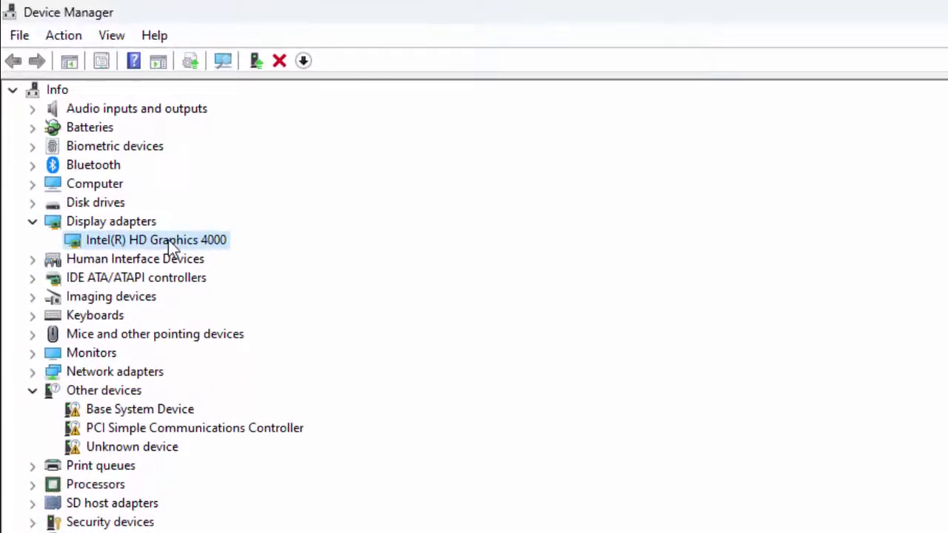
Step: Show the Intel(R) HD Graphics 4000 adapter's Uninstall device option, then dismiss it without uninstalling
right_click(168, 240)
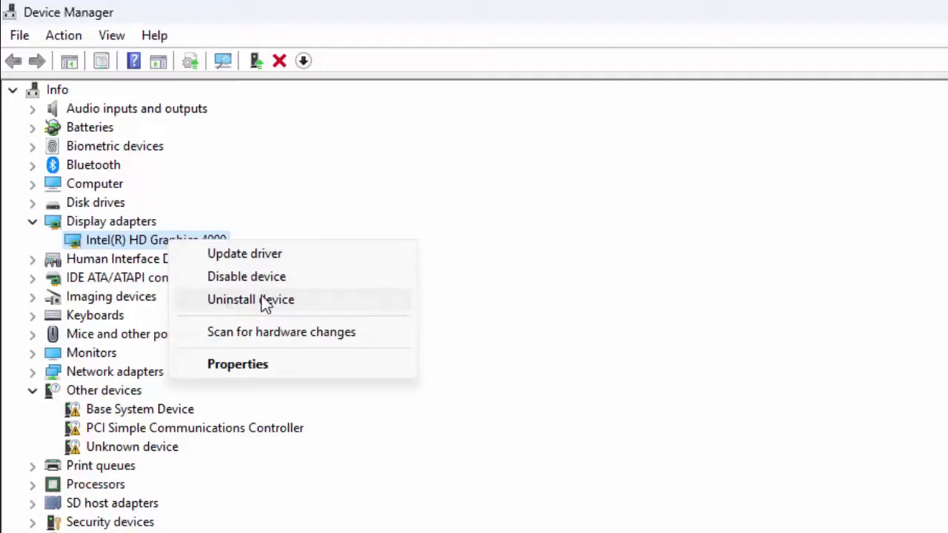
click(406, 194)
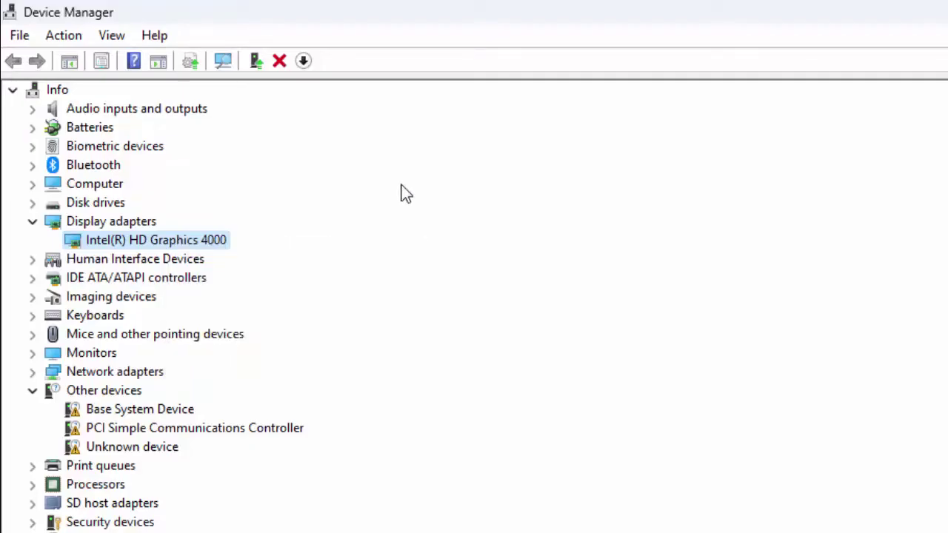